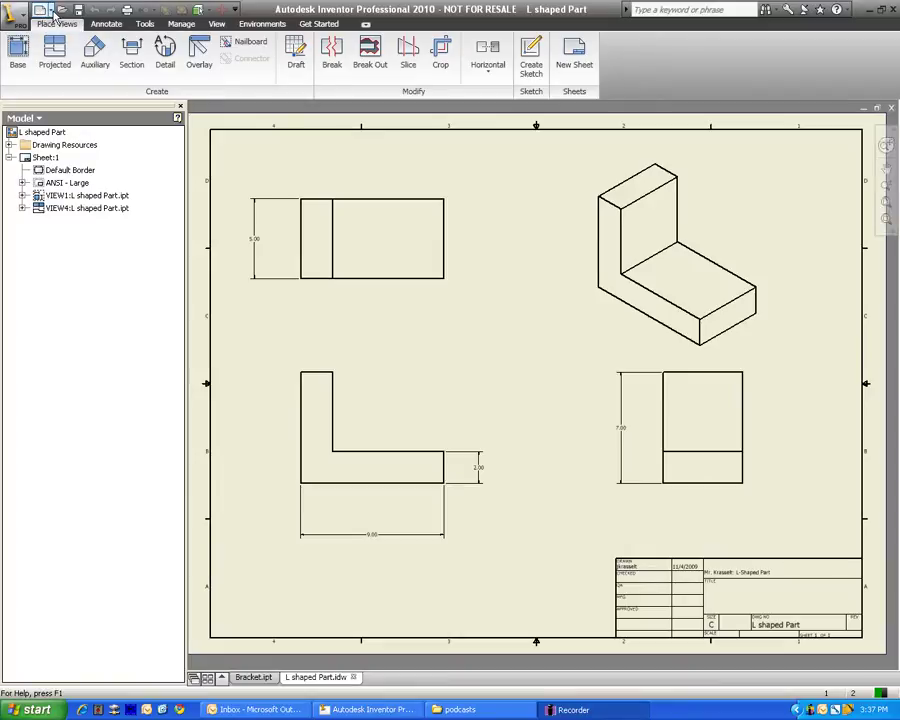
- Create a new blank drawing (Drawing3) from the Quick Access New menu
{"action": "left_click", "coordinate": [51, 10]}
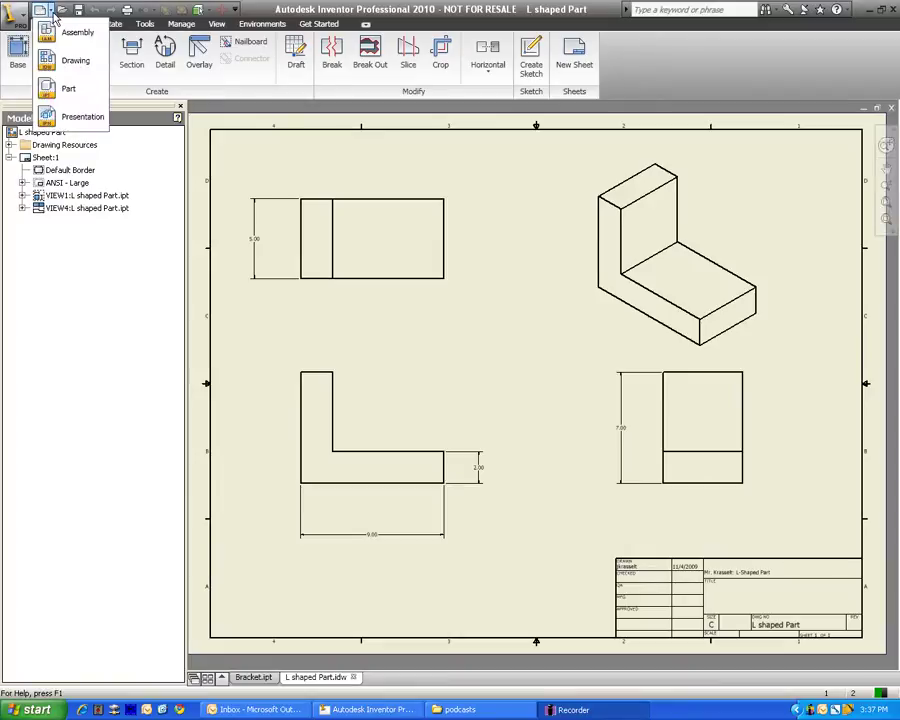
{"action": "left_click", "coordinate": [73, 63]}
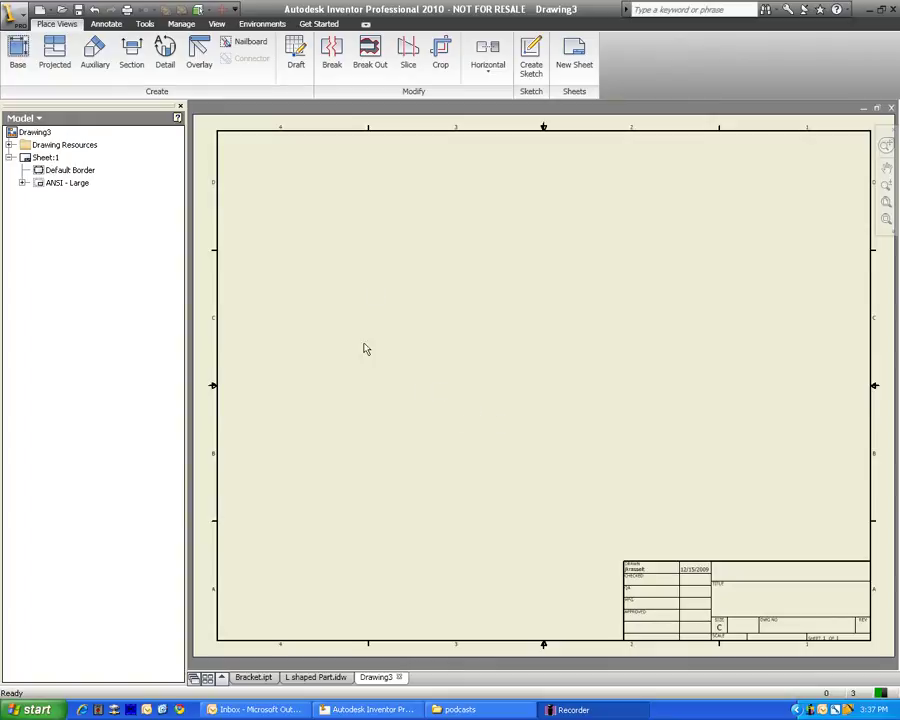
- Start a base view with the L shaped Part file as its source model, accepting the unsaved-file warning
{"action": "left_click", "coordinate": [17, 51]}
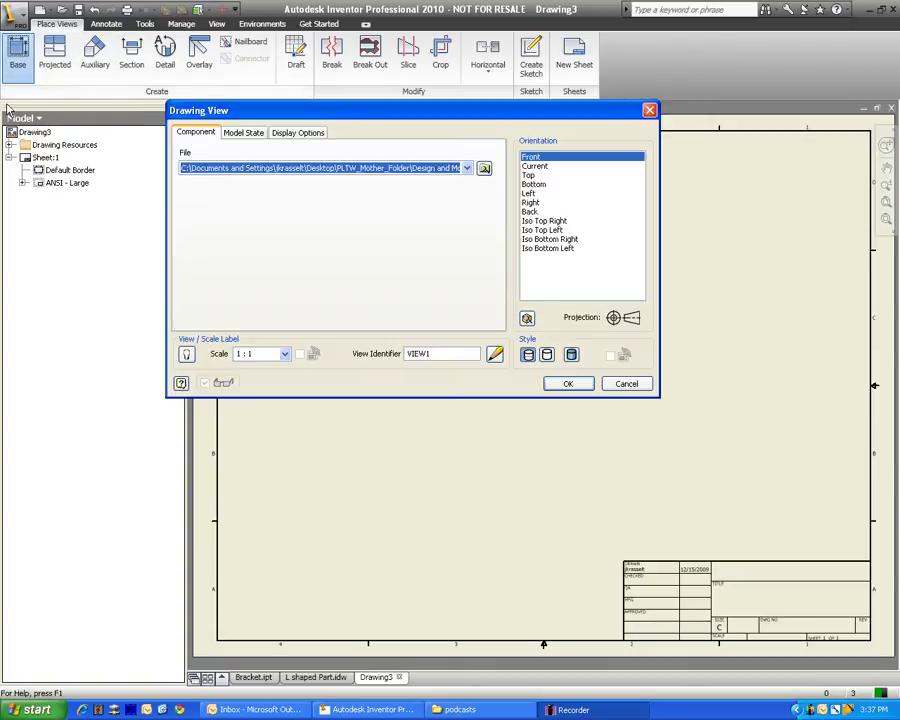
{"action": "left_click", "coordinate": [484, 169]}
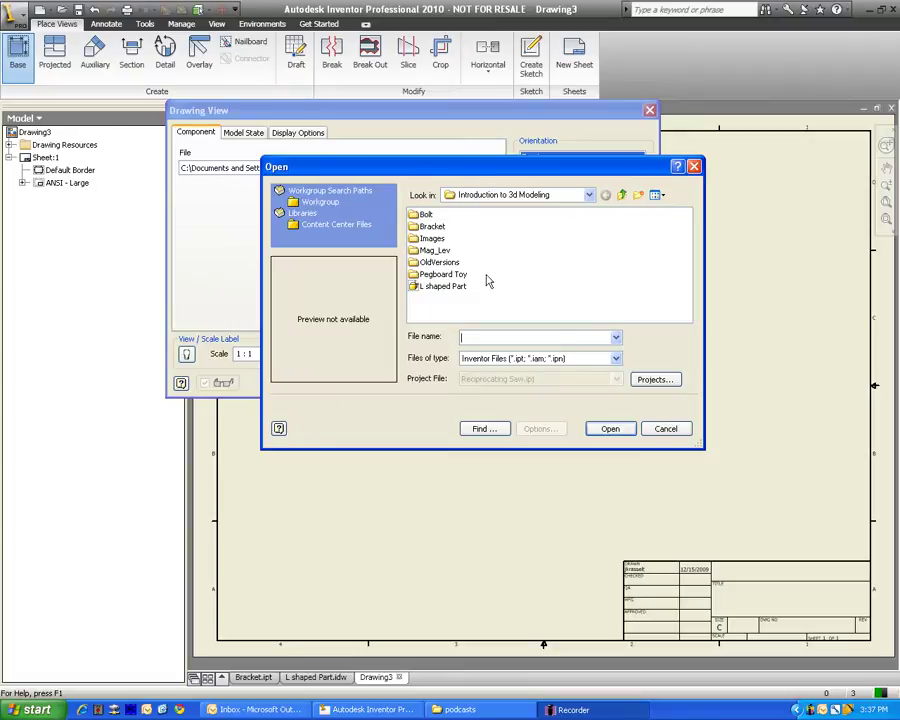
{"action": "left_click", "coordinate": [416, 287]}
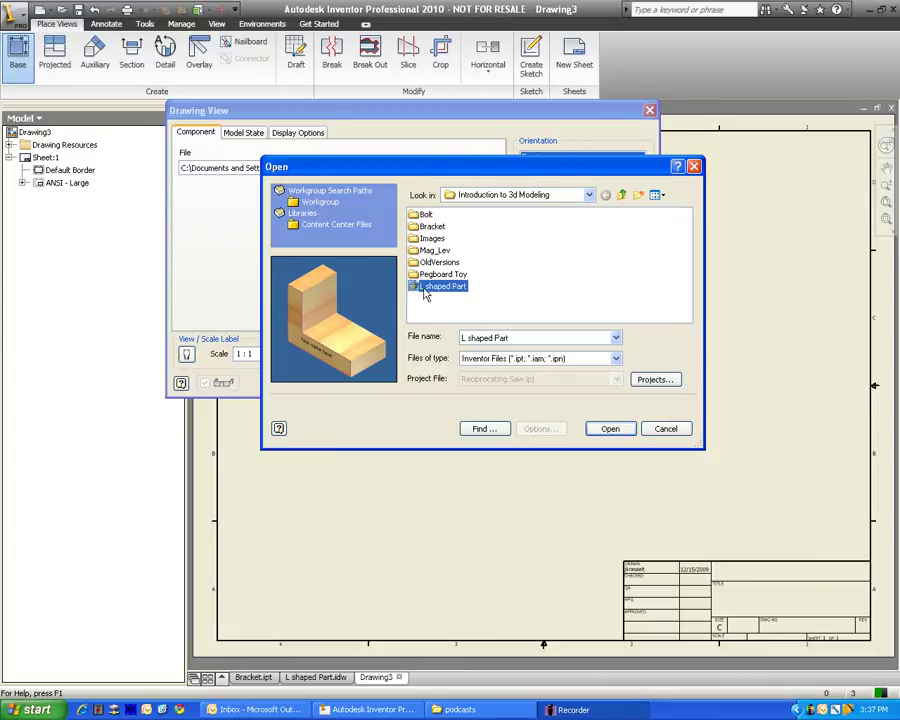
{"action": "left_click", "coordinate": [617, 430]}
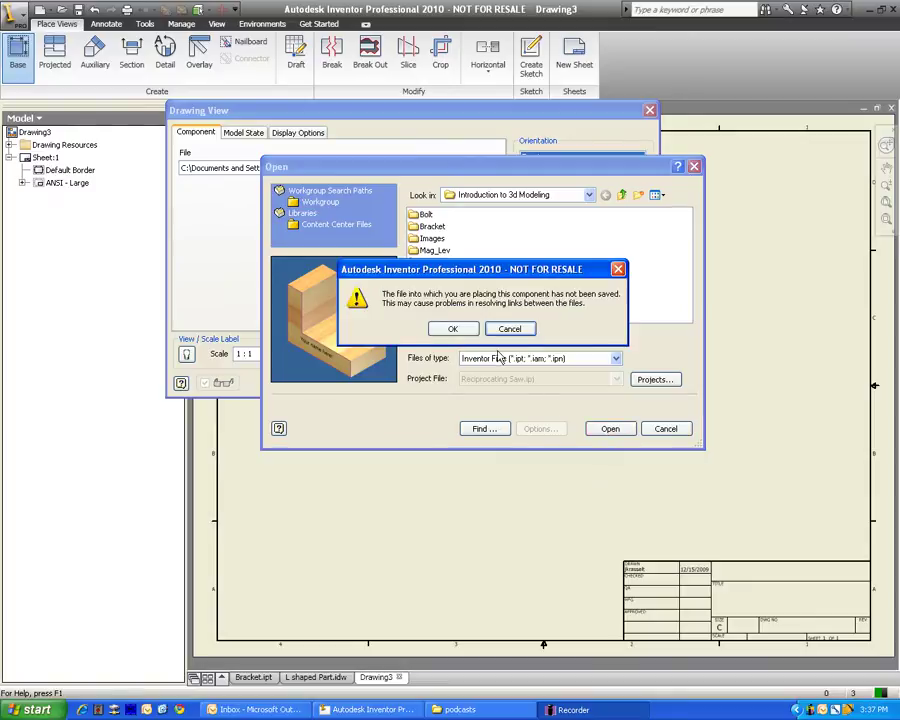
{"action": "left_click", "coordinate": [450, 331]}
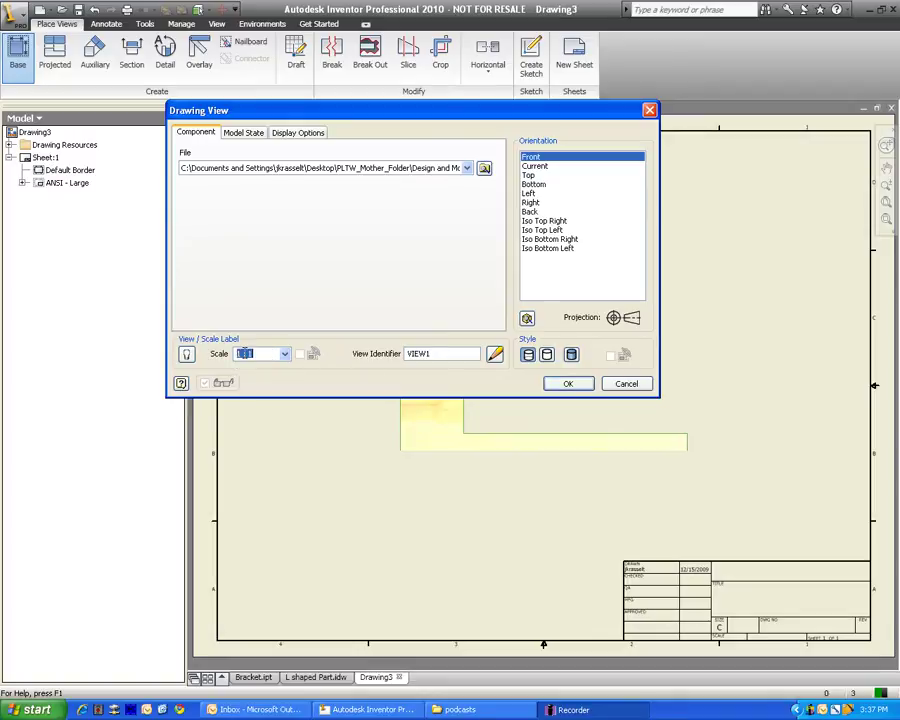
- Place the front base view (VIEW1) of L shaped Part at 1/2 scale with shaded style
{"action": "left_click", "coordinate": [285, 356]}
{"action": "left_click", "coordinate": [264, 377]}
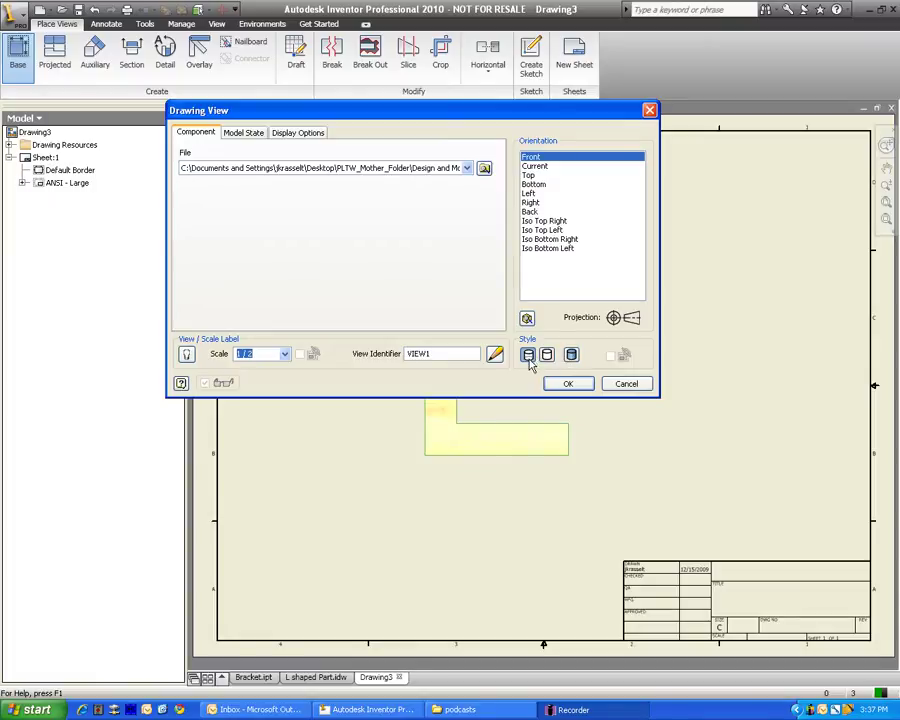
{"action": "left_click", "coordinate": [529, 360]}
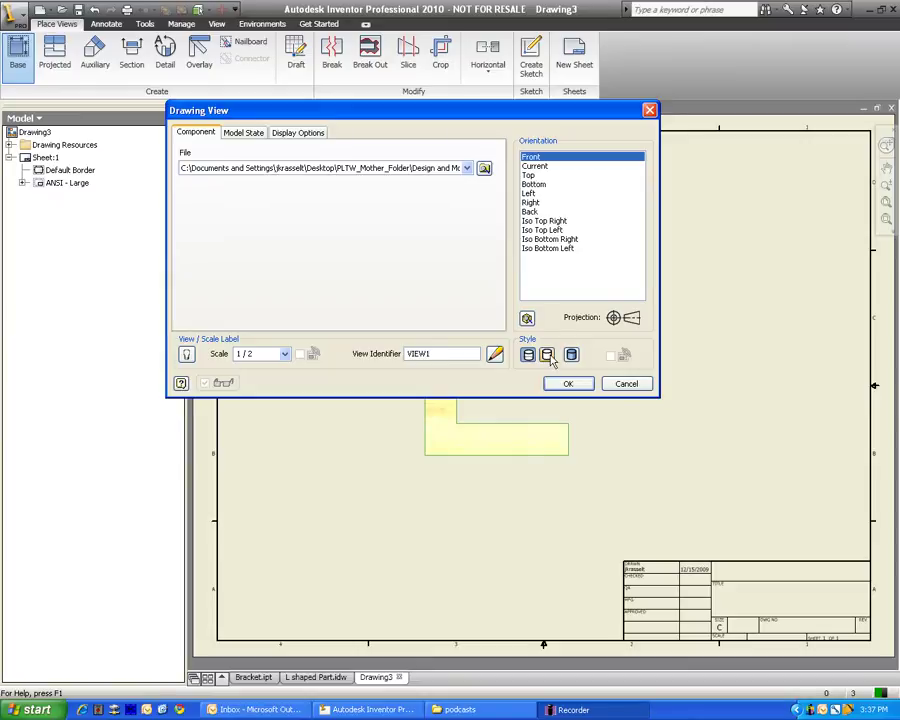
{"action": "left_click", "coordinate": [549, 359]}
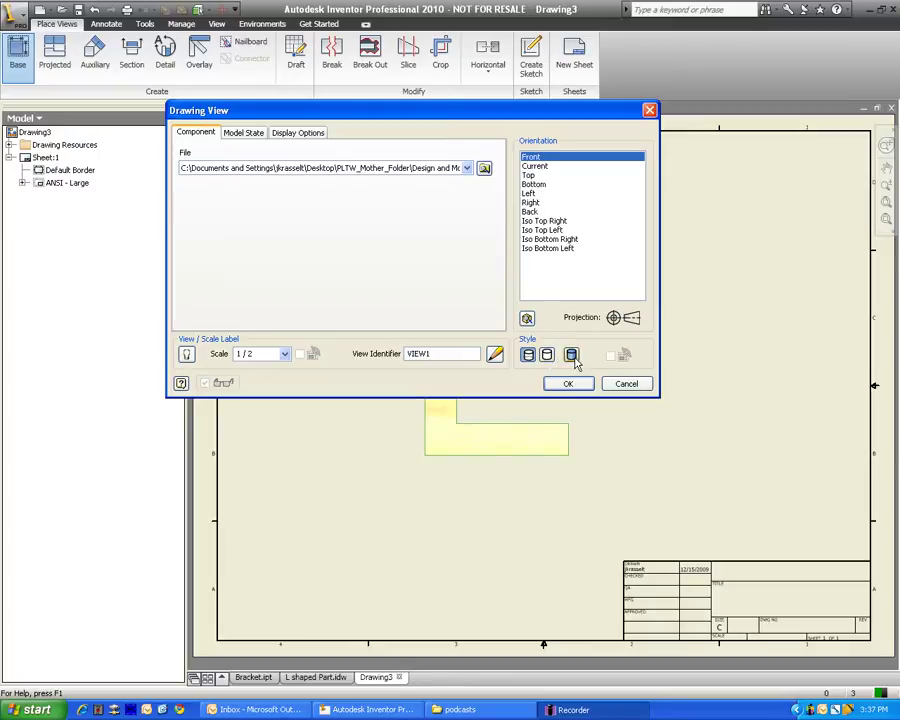
{"action": "left_click", "coordinate": [572, 356]}
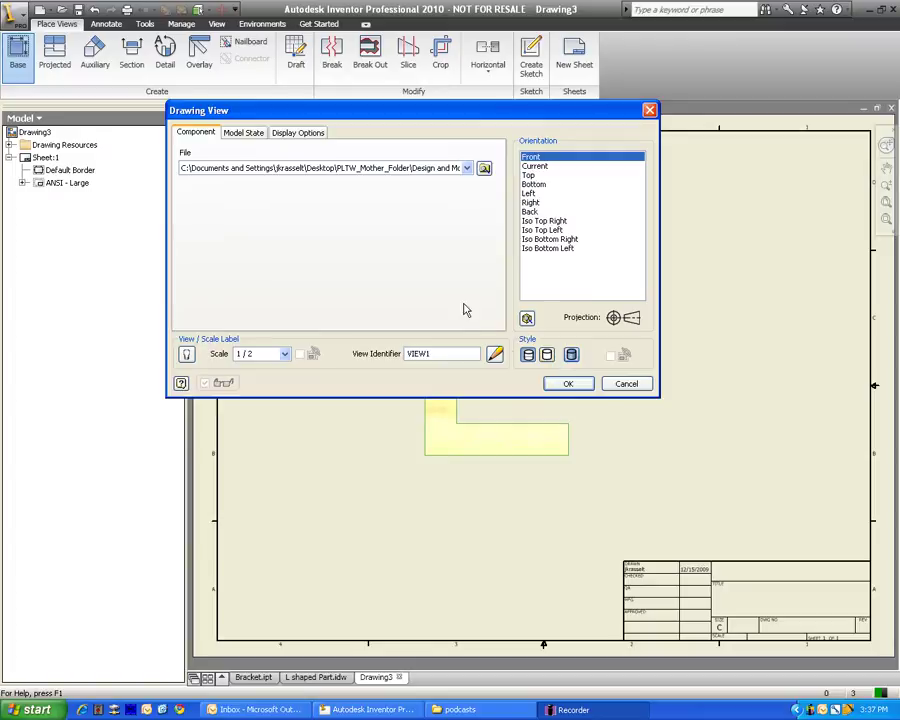
{"action": "left_click", "coordinate": [565, 383]}
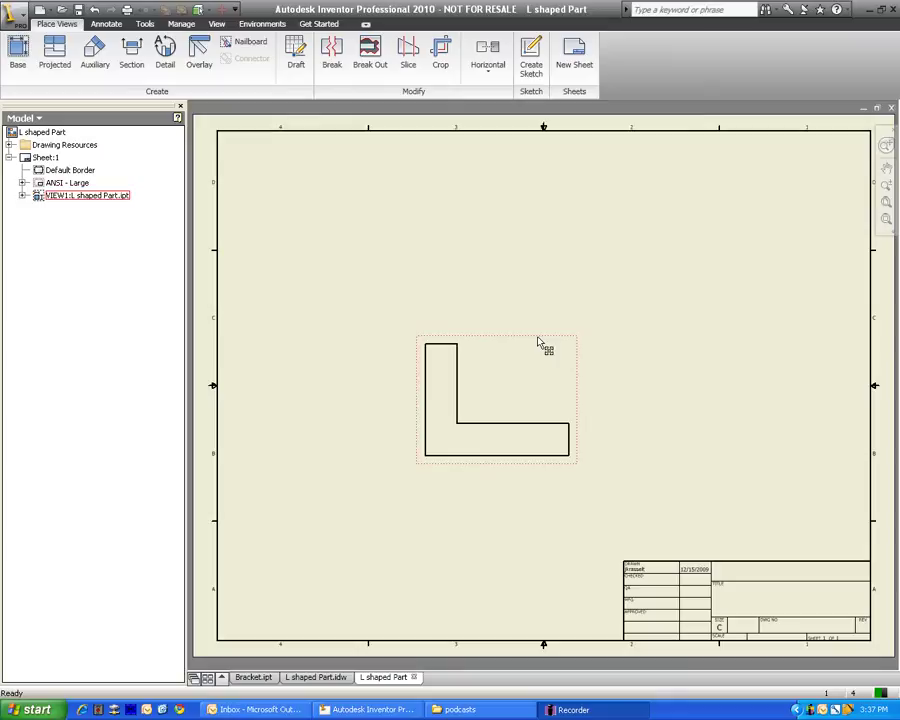
- Drag VIEW1 toward the sheet's lower left corner and deselect it
{"action": "left_click", "coordinate": [540, 343]}
{"action": "left_click_drag", "start_coordinate": [380, 418], "coordinate": [366, 410]}
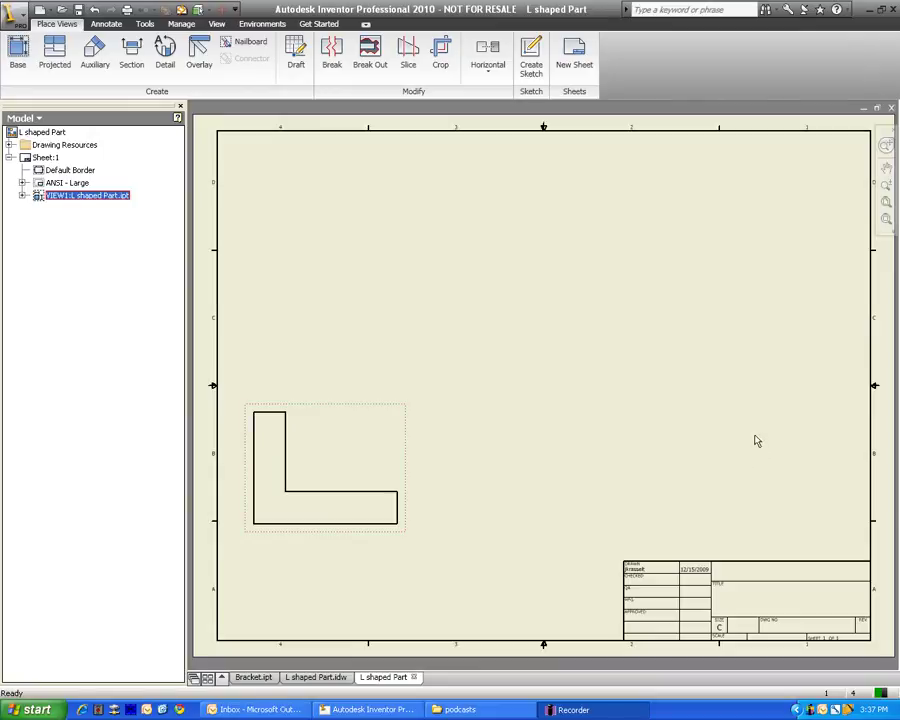
{"action": "left_click", "coordinate": [374, 402]}
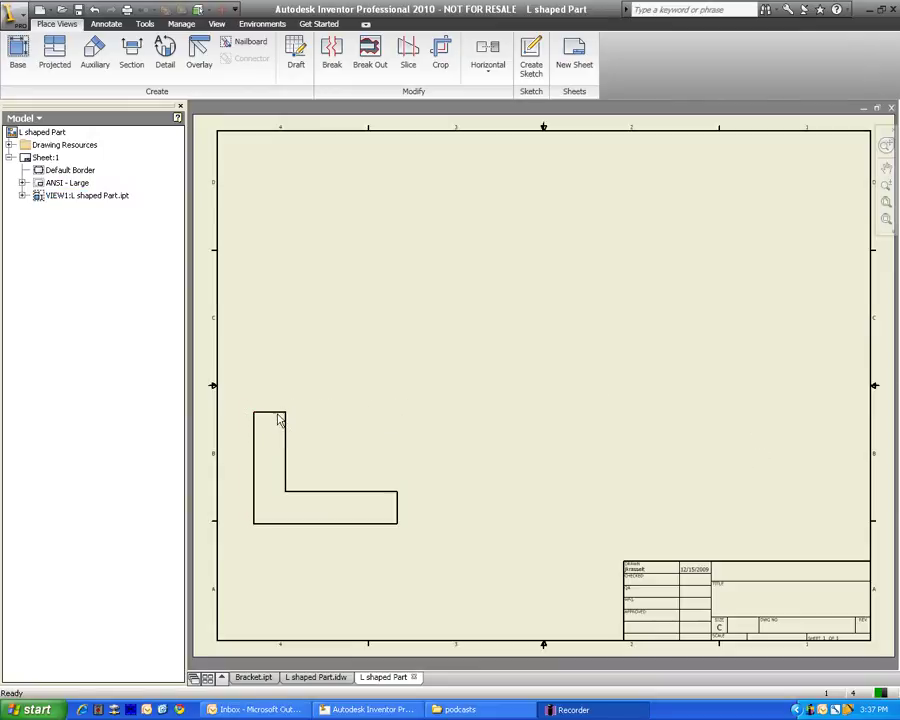
{"action": "left_click", "coordinate": [298, 196]}
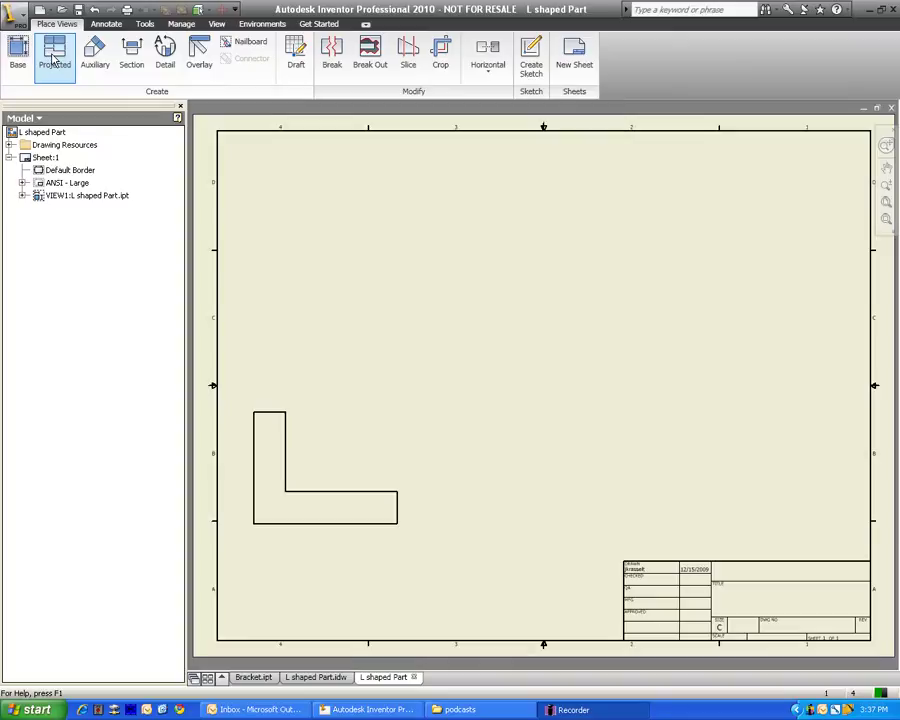
- Preview projected views from the front view: top above, isometric upper right, right-side beside it
{"action": "left_click", "coordinate": [53, 61]}
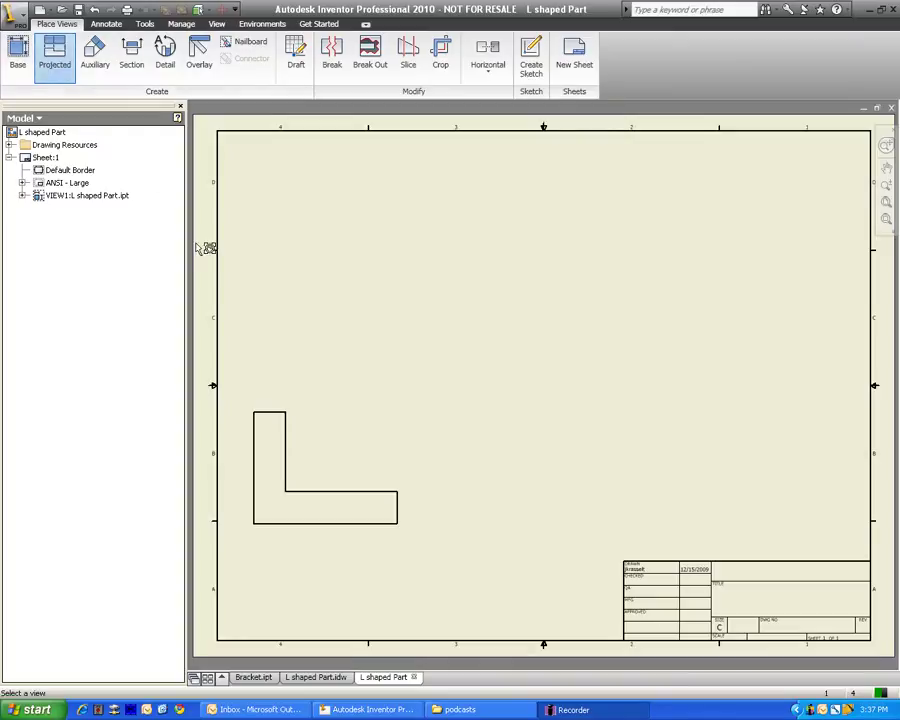
{"action": "left_click", "coordinate": [320, 411]}
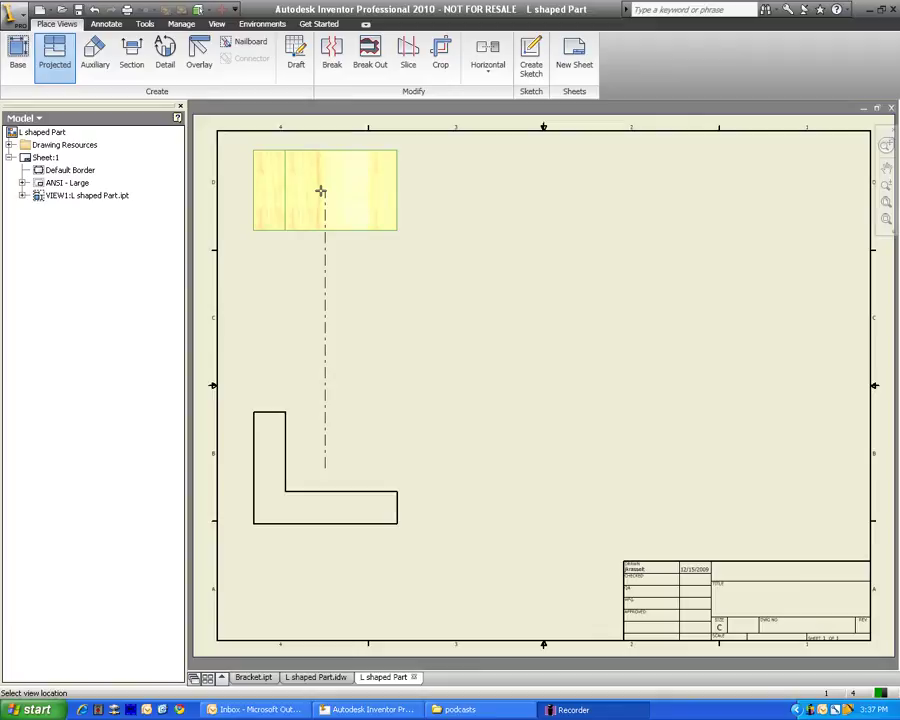
{"action": "left_click", "coordinate": [321, 191]}
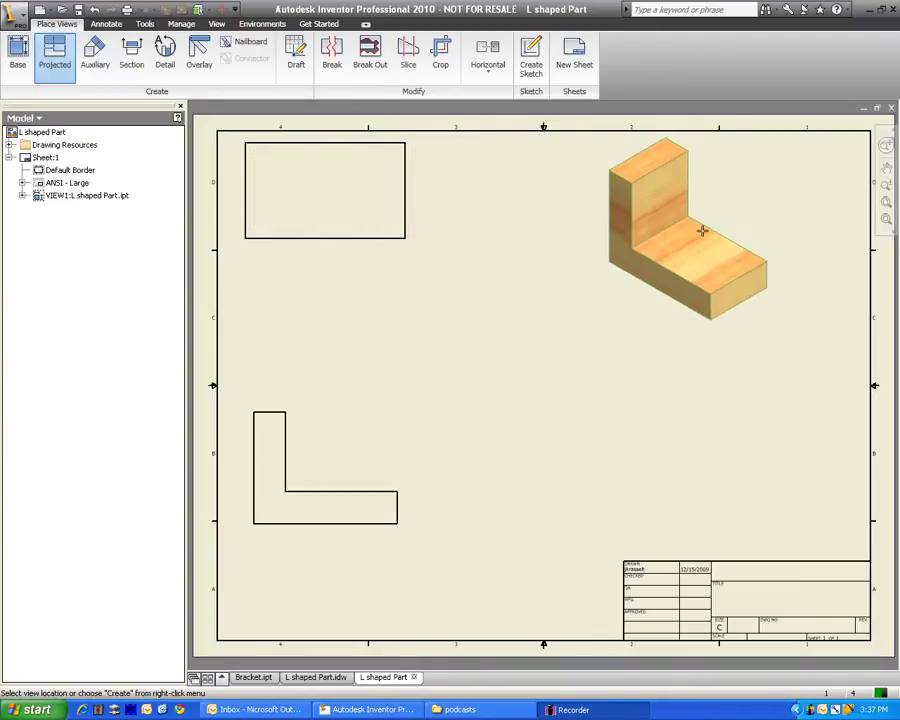
{"action": "left_click", "coordinate": [748, 228]}
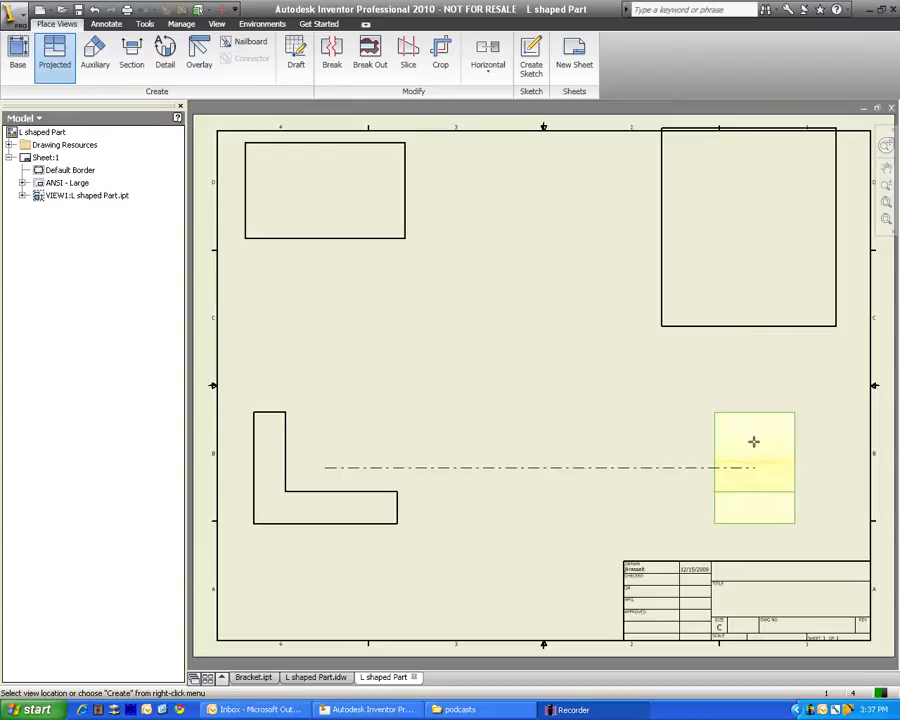
{"action": "left_click", "coordinate": [753, 442]}
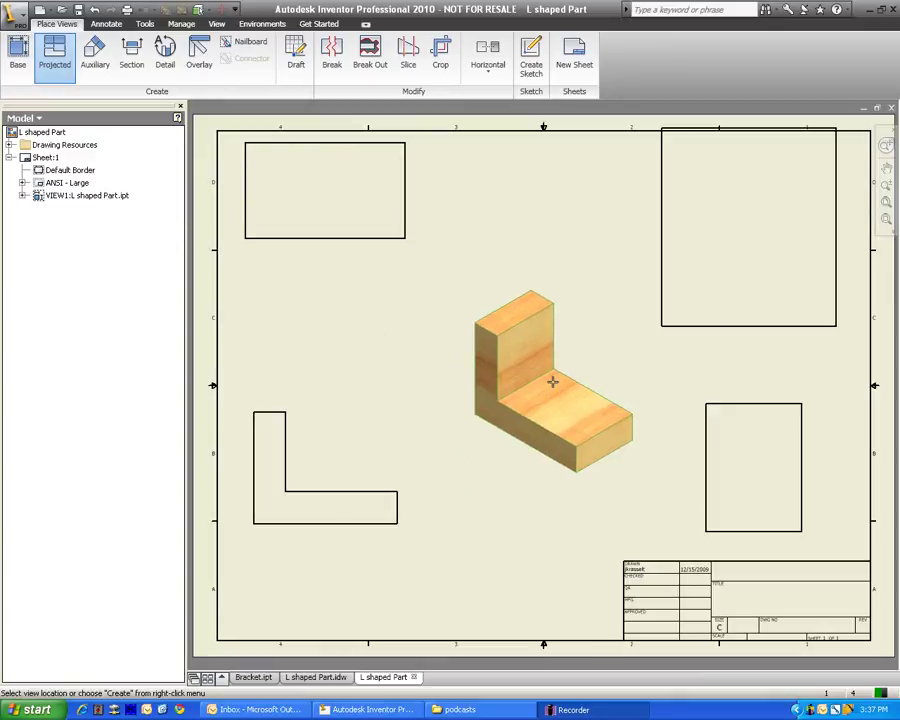
{"action": "right_click", "coordinate": [553, 384]}
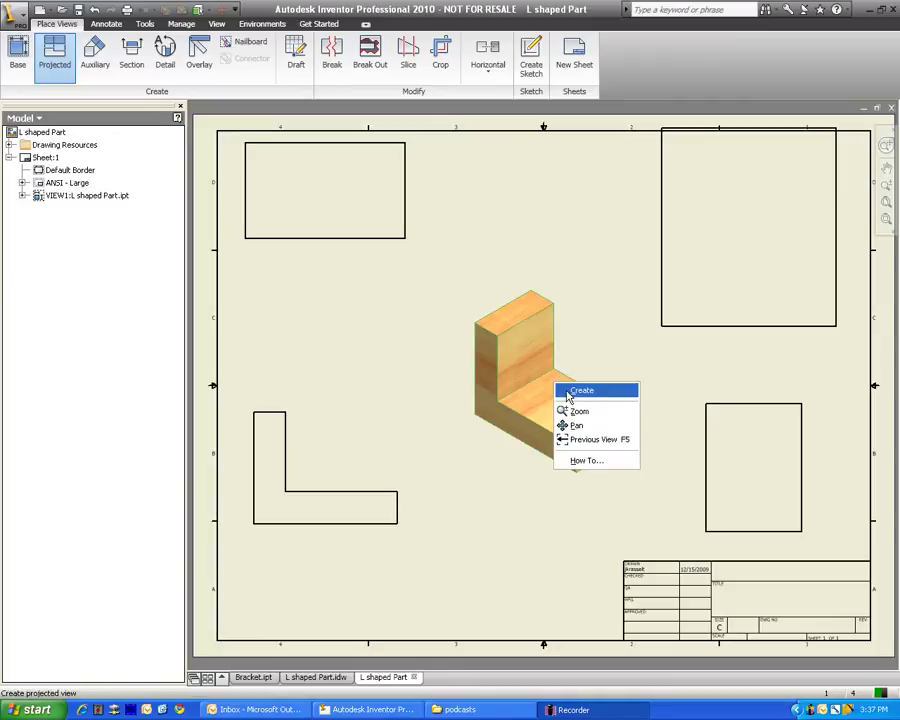
- Generate the previewed top, right-side and isometric views to complete the four-view layout
{"action": "left_click", "coordinate": [573, 390]}
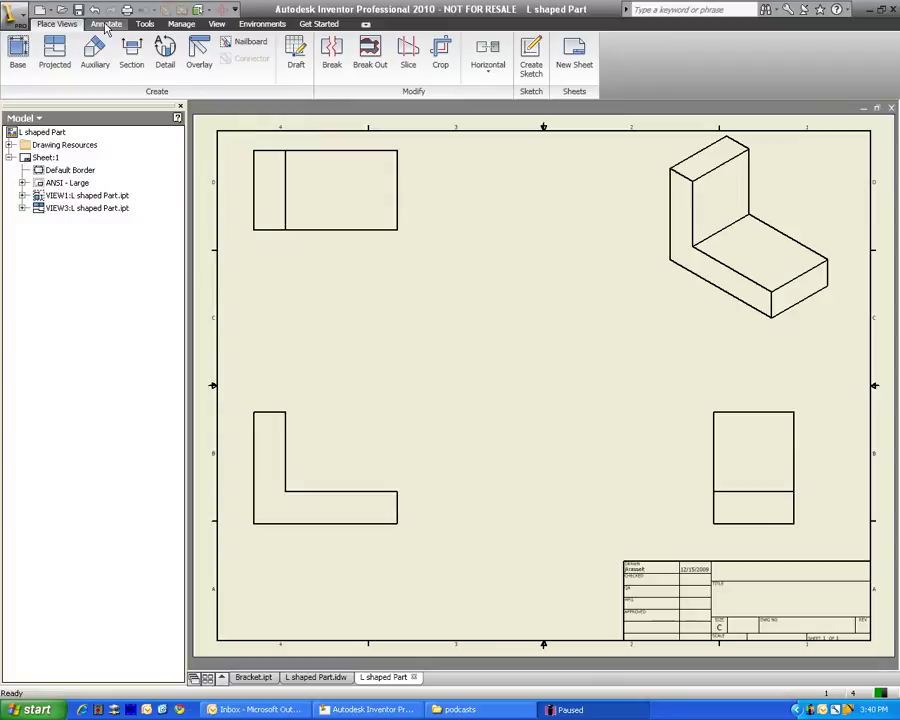
- Start the Dimension tool from the Annotate tab
{"action": "left_click", "coordinate": [106, 25]}
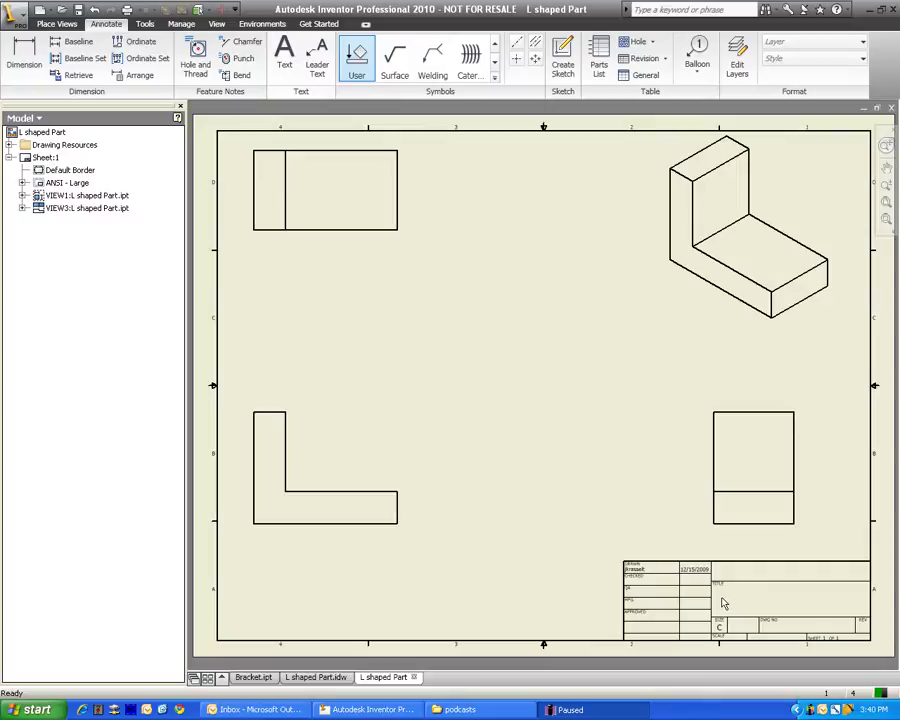
{"action": "left_click", "coordinate": [30, 62]}
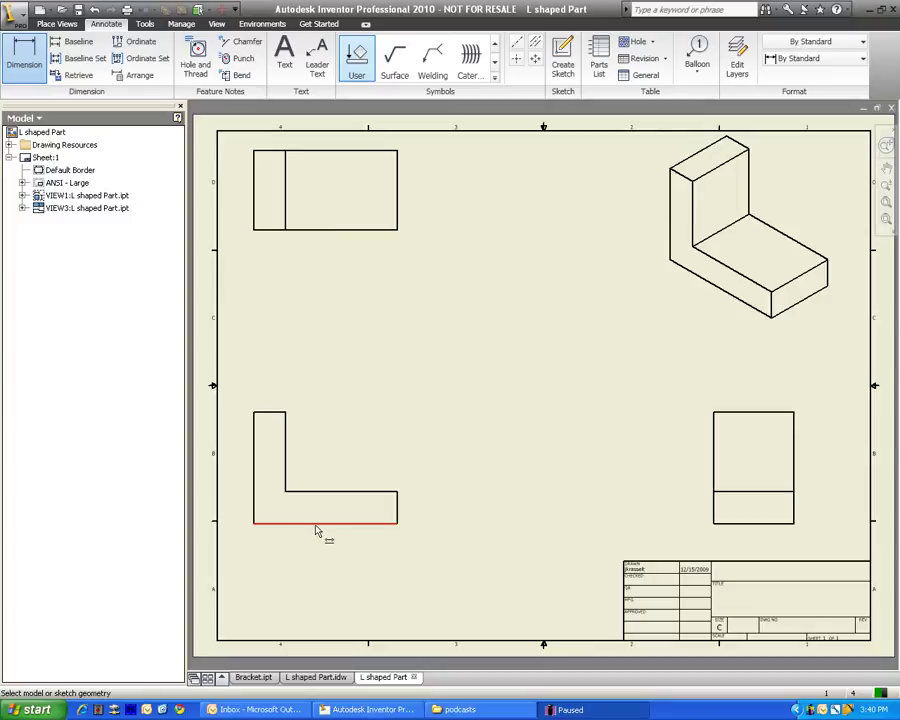
- Dimension the front view's 9.00 width and the top view's 5.00 height
{"action": "left_click", "coordinate": [310, 527]}
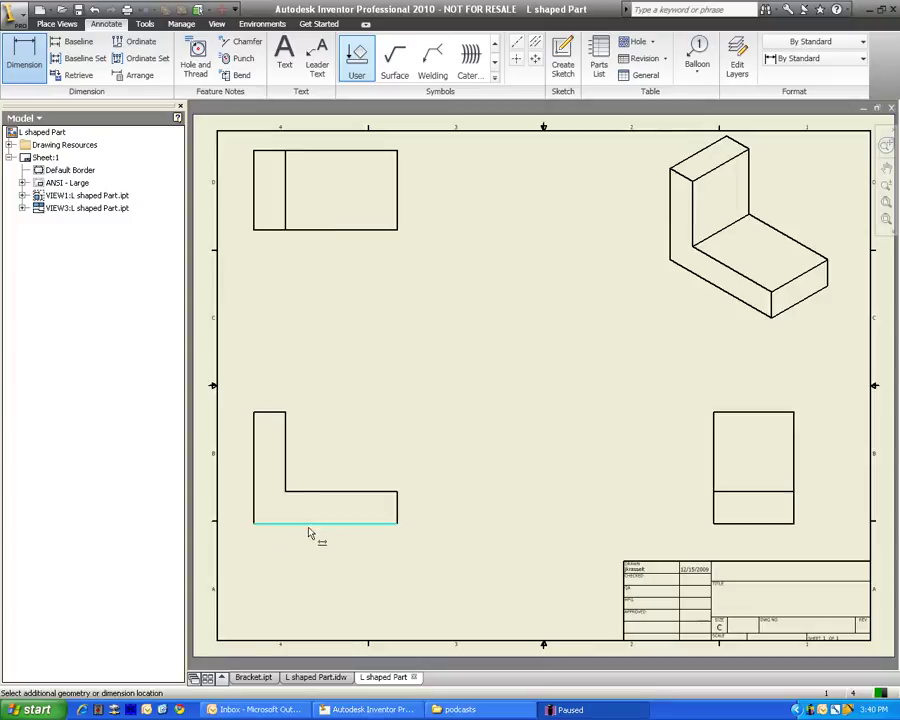
{"action": "left_click", "coordinate": [312, 577]}
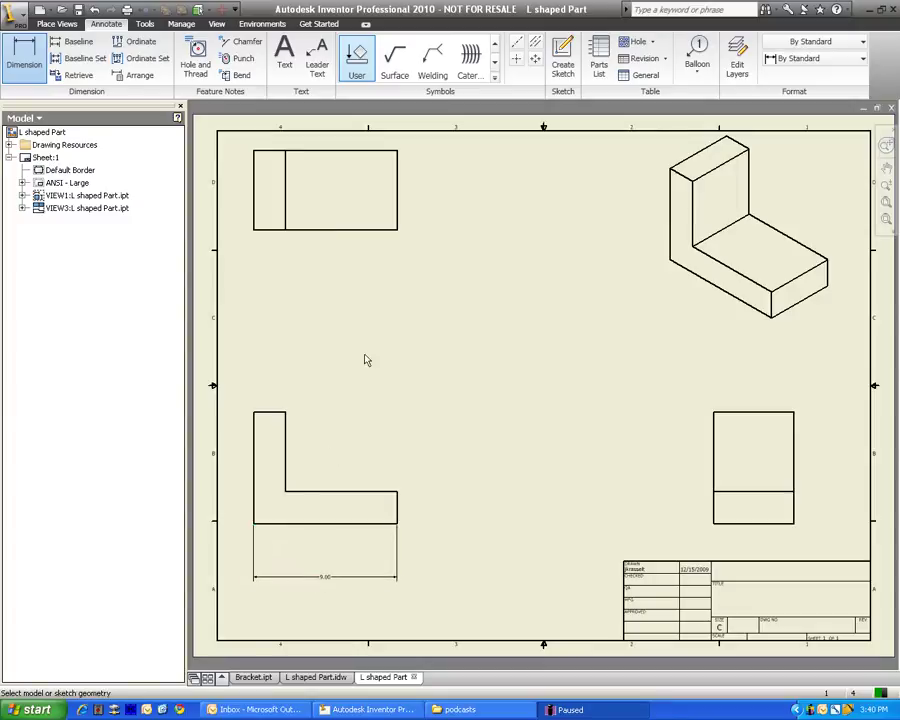
{"action": "left_click", "coordinate": [399, 210]}
{"action": "left_click", "coordinate": [441, 210]}
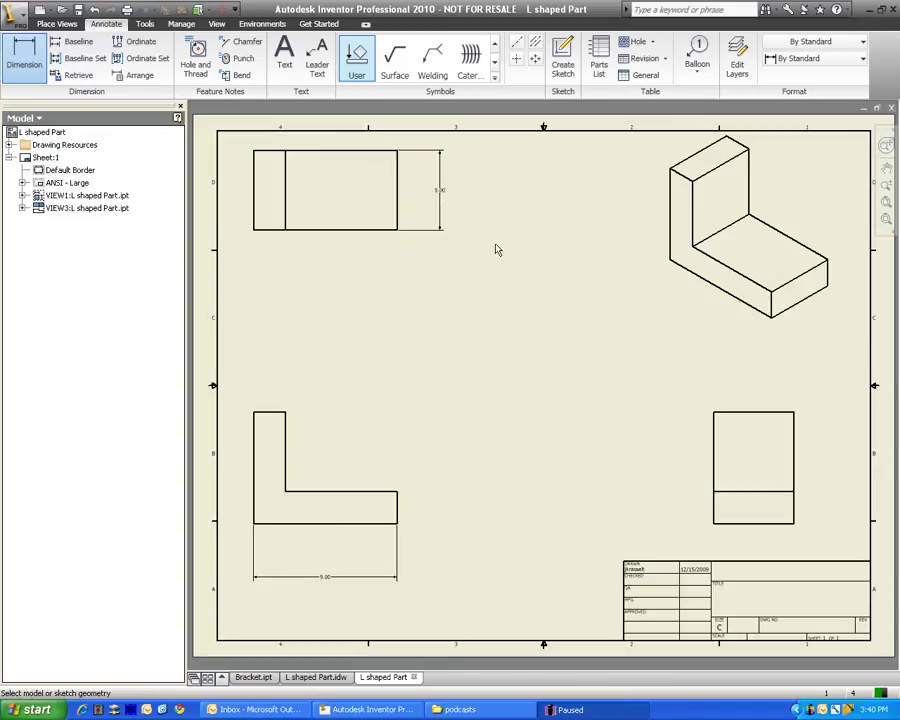
- Add the 7.00 overall height beside the right-side view and zoom to check the dimensions
{"action": "left_click", "coordinate": [751, 412]}
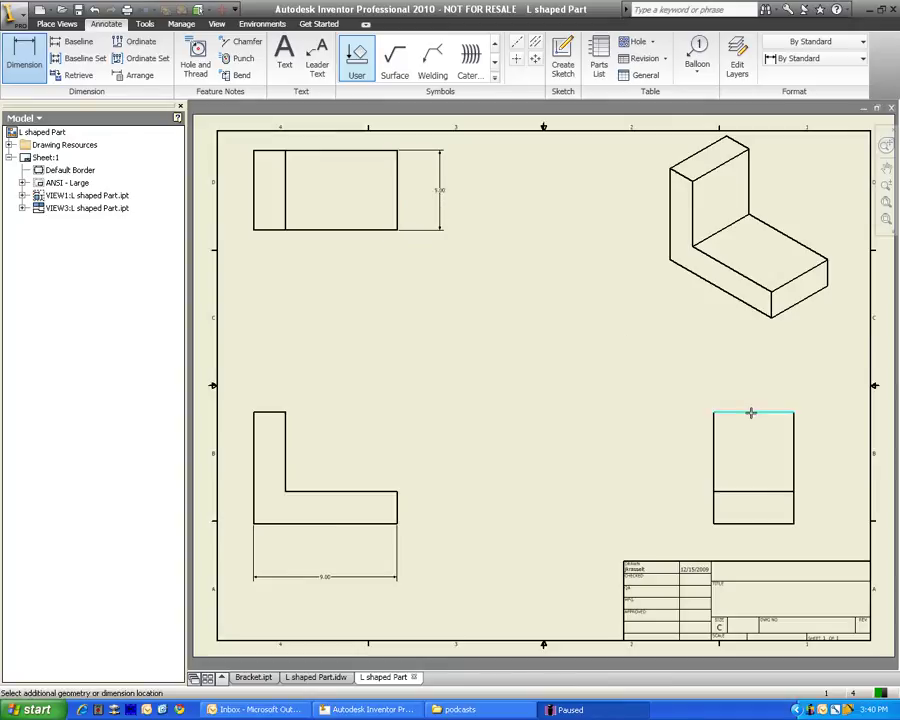
{"action": "left_click", "coordinate": [755, 523]}
{"action": "left_click", "coordinate": [674, 486]}
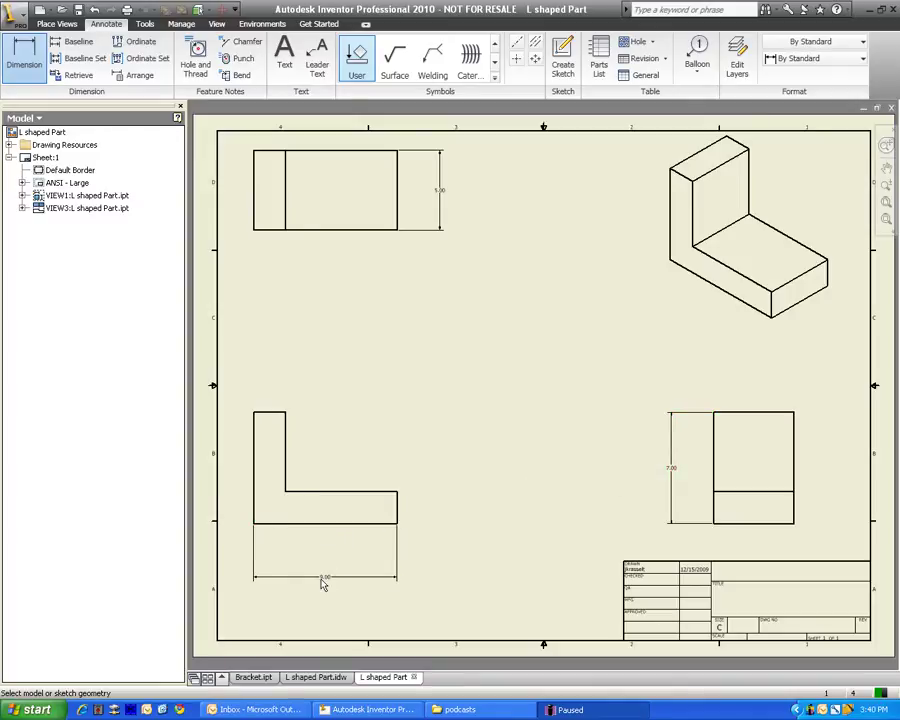
{"action": "scroll", "coordinate": [323, 585], "scroll_direction": "up", "scroll_amount": 3}
{"action": "scroll", "coordinate": [323, 586], "scroll_direction": "up", "scroll_amount": 5}
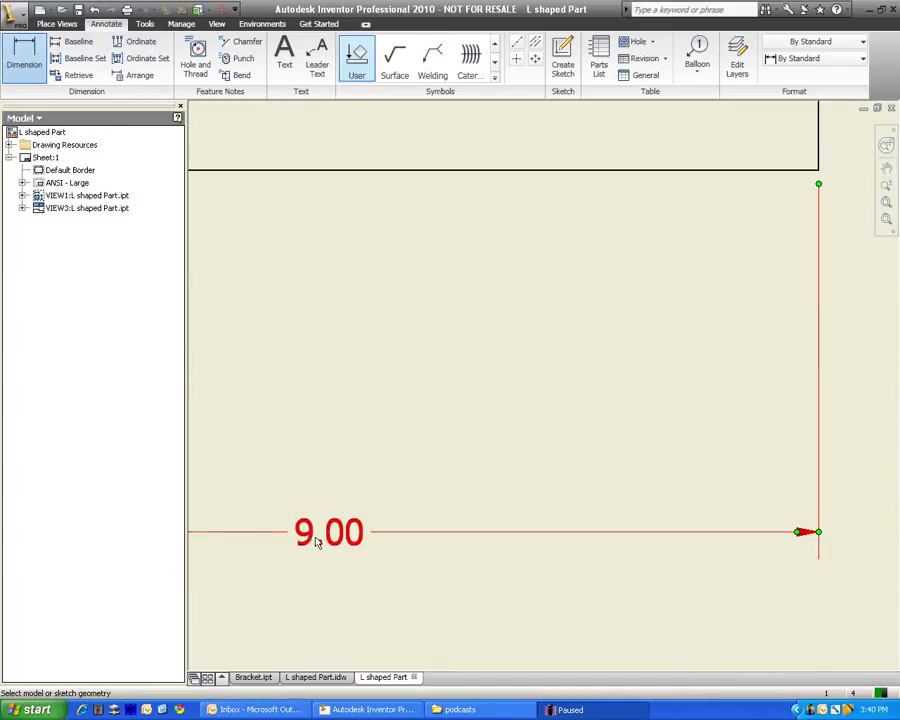
{"action": "scroll", "coordinate": [331, 552], "scroll_direction": "down", "scroll_amount": 8}
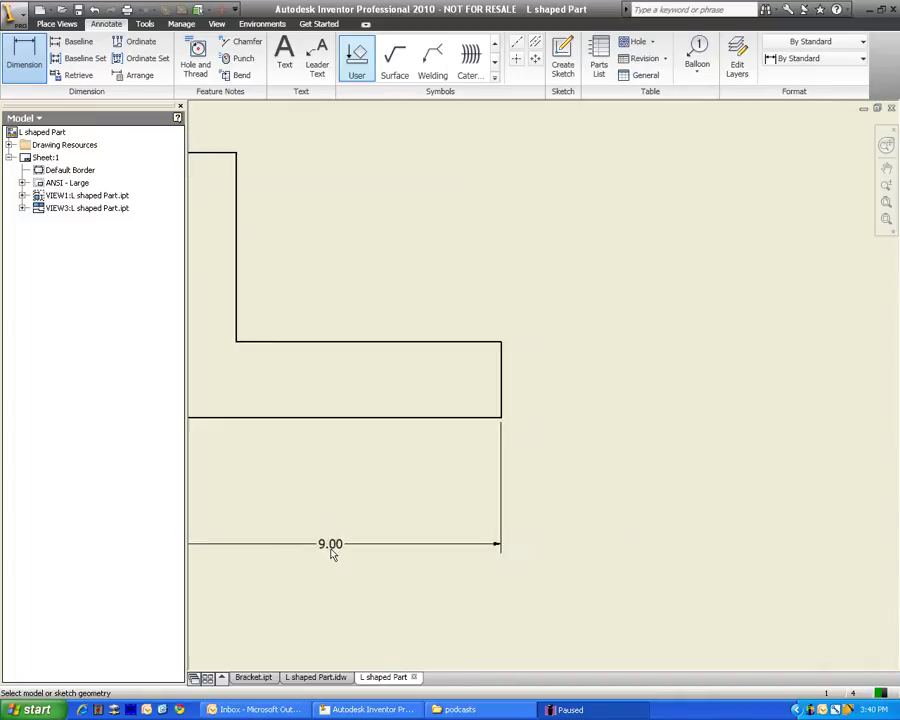
{"action": "scroll", "coordinate": [364, 533], "scroll_direction": "down", "scroll_amount": 2}
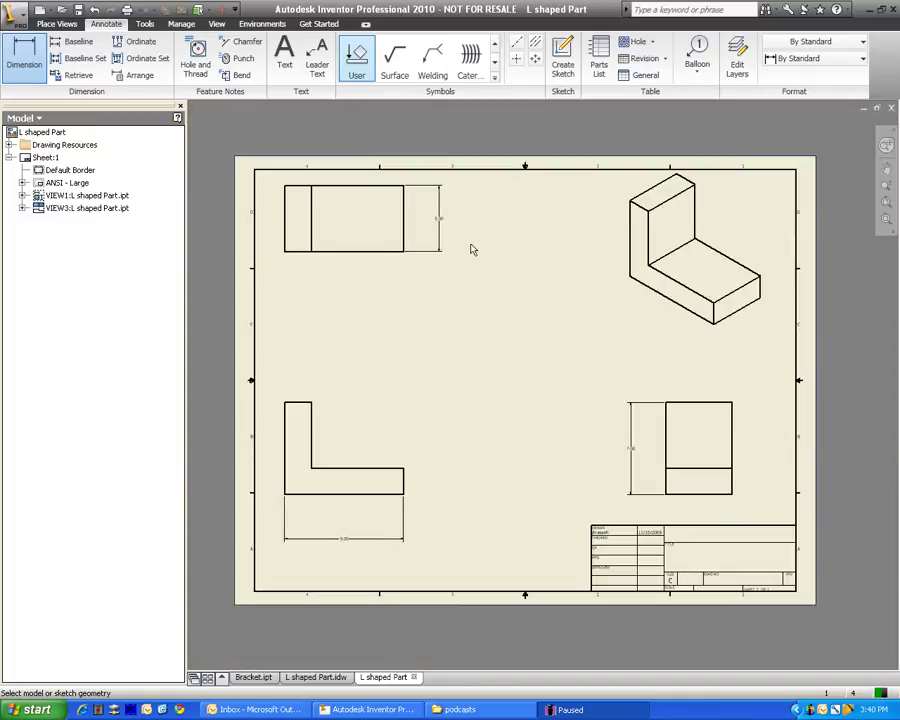
{"action": "scroll", "coordinate": [441, 235], "scroll_direction": "up", "scroll_amount": 8}
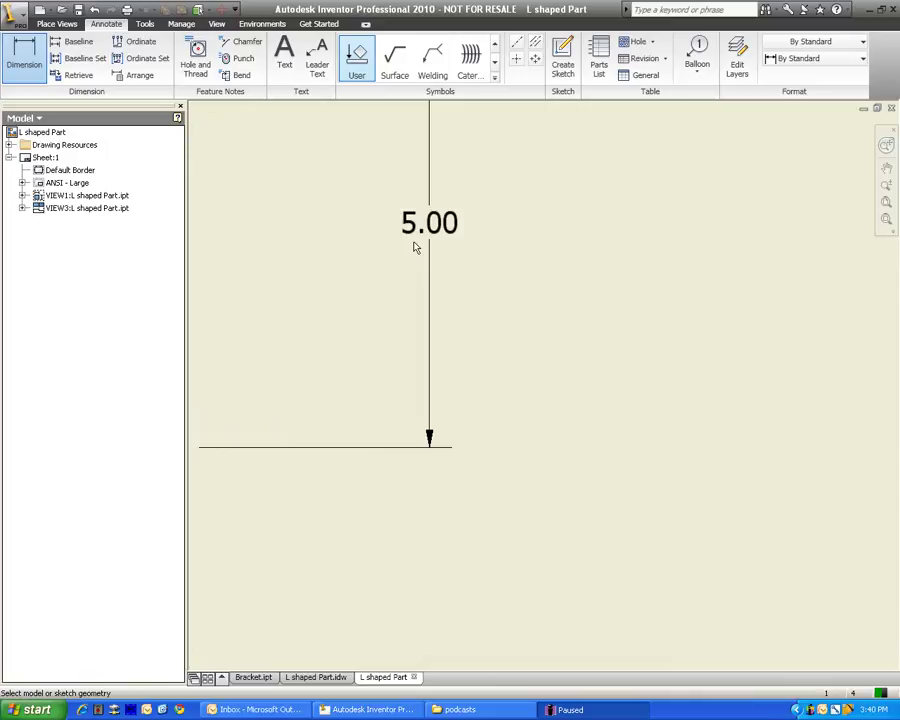
{"action": "scroll", "coordinate": [441, 230], "scroll_direction": "down", "scroll_amount": 6}
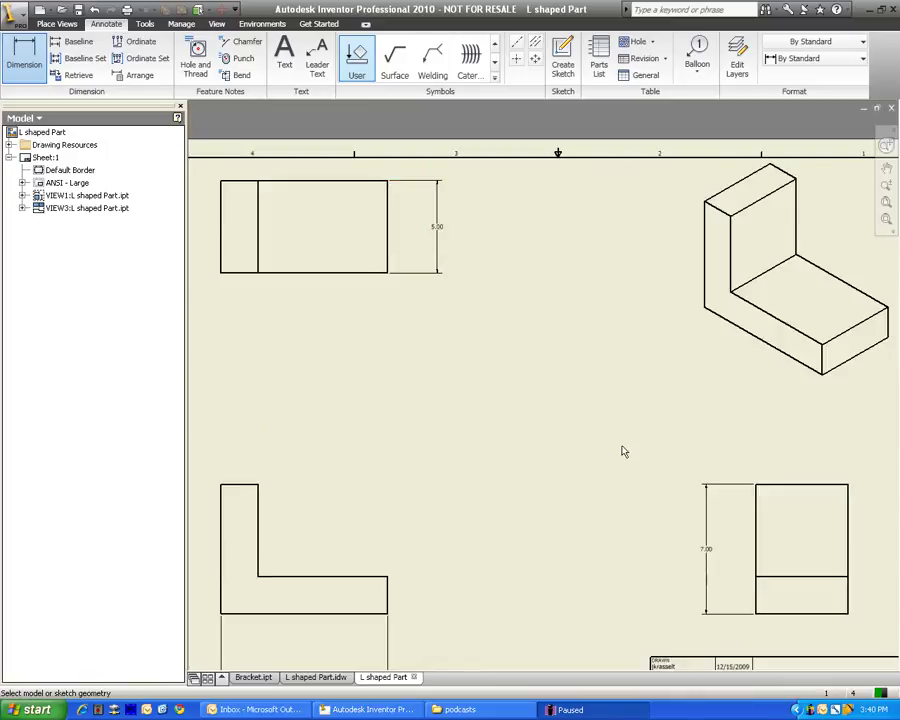
{"action": "scroll", "coordinate": [707, 553], "scroll_direction": "up", "scroll_amount": 6}
{"action": "scroll", "coordinate": [707, 553], "scroll_direction": "down", "scroll_amount": 8}
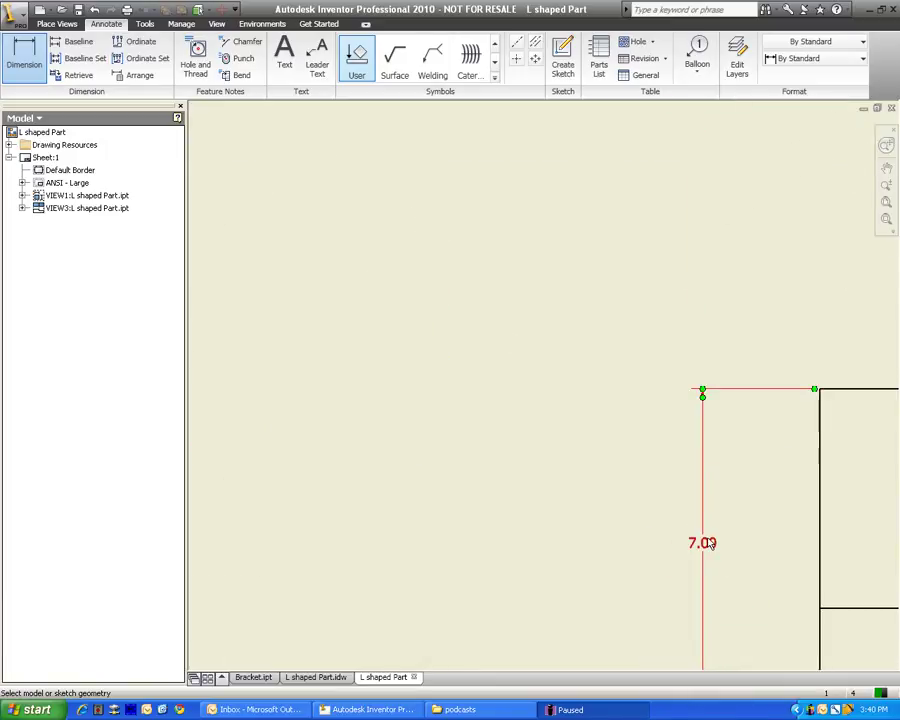
{"action": "scroll", "coordinate": [576, 526], "scroll_direction": "up", "scroll_amount": 3}
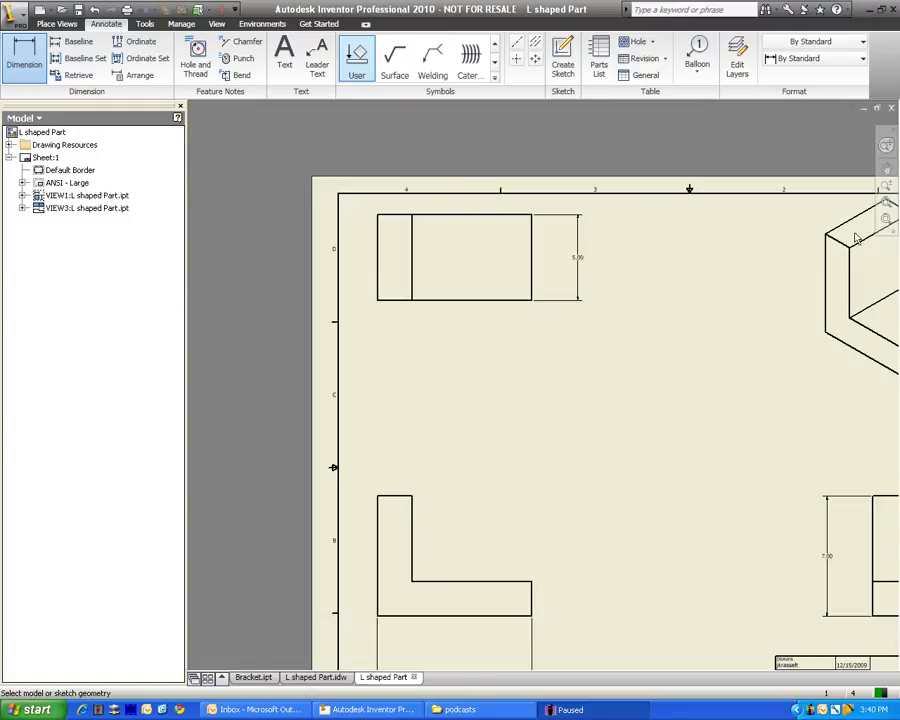
- Pan the sheet and add a 2.00 height for the right-side view's lower band
{"action": "left_click", "coordinate": [887, 167]}
{"action": "left_click_drag", "start_coordinate": [773, 287], "coordinate": [679, 215]}
{"action": "left_click", "coordinate": [24, 55]}
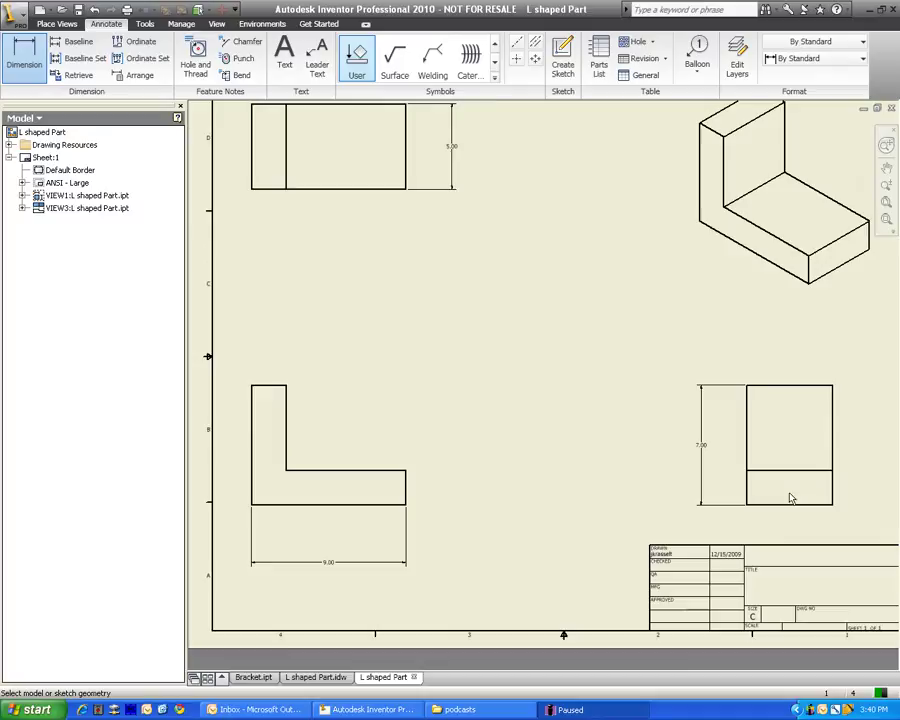
{"action": "scroll", "coordinate": [805, 476], "scroll_direction": "up", "scroll_amount": 2}
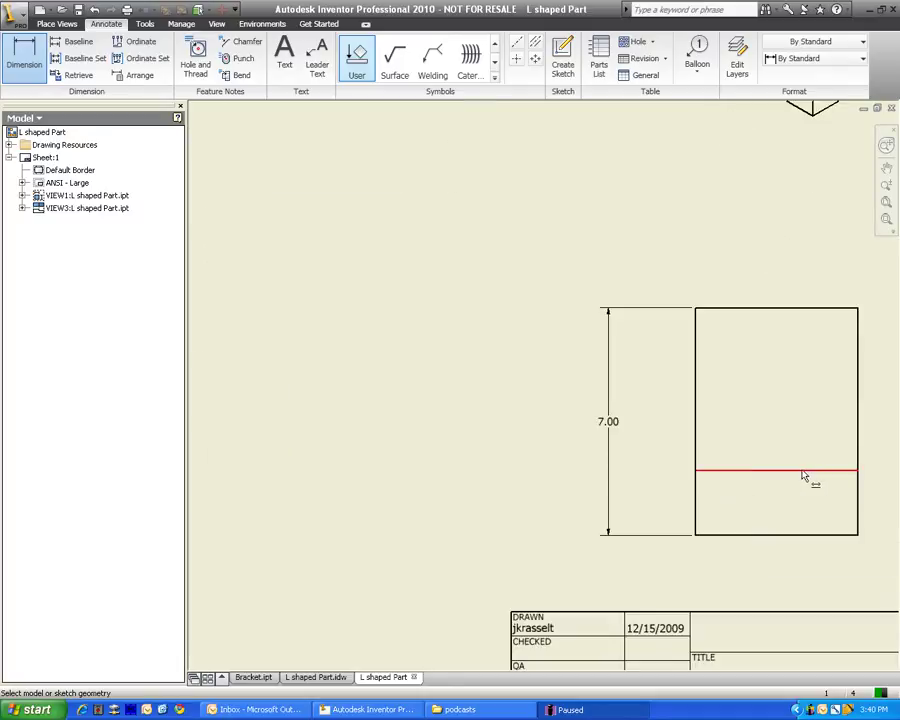
{"action": "left_click", "coordinate": [745, 535]}
{"action": "left_click", "coordinate": [753, 470]}
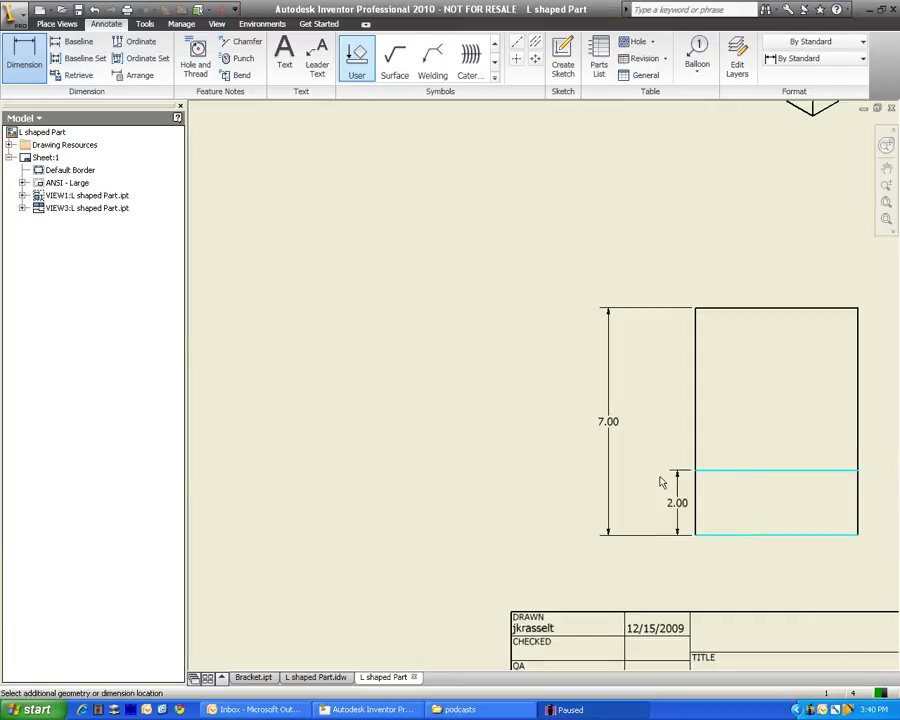
{"action": "left_click", "coordinate": [888, 495]}
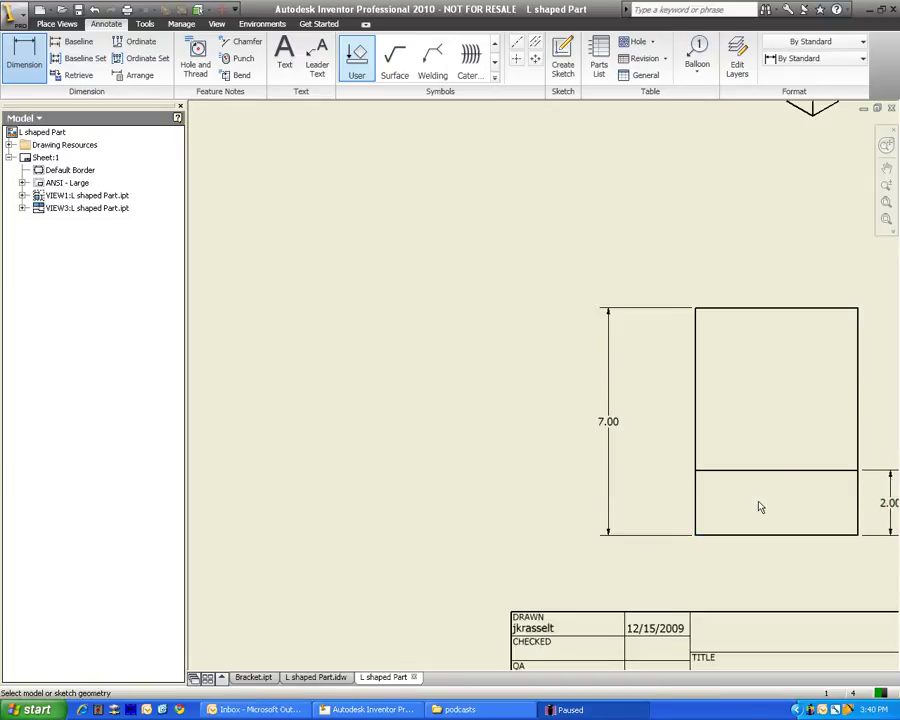
{"action": "scroll", "coordinate": [760, 507], "scroll_direction": "down", "scroll_amount": 5}
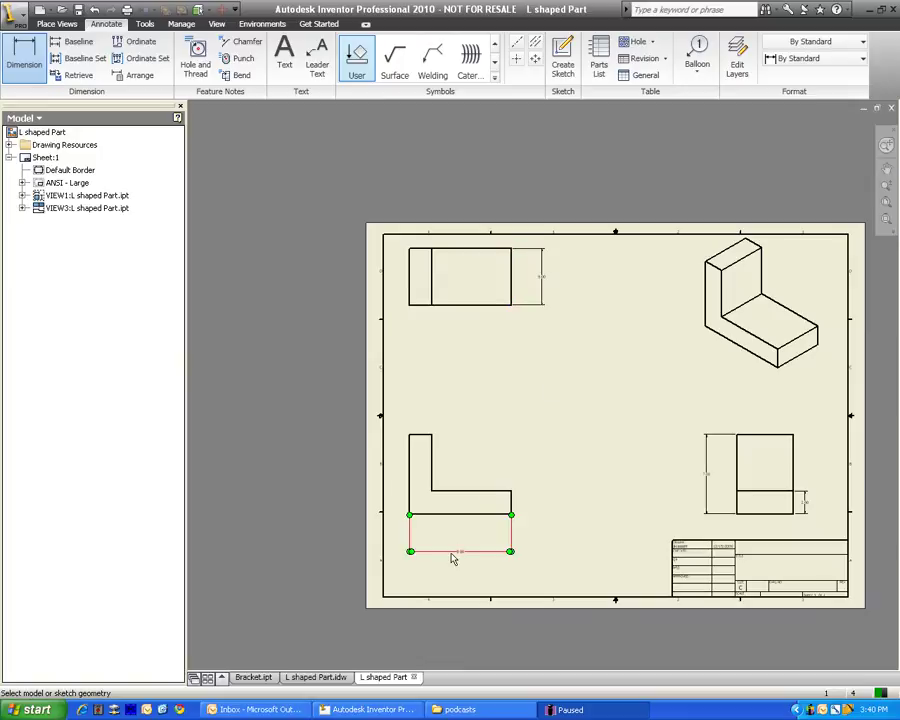
{"action": "left_click", "coordinate": [411, 510]}
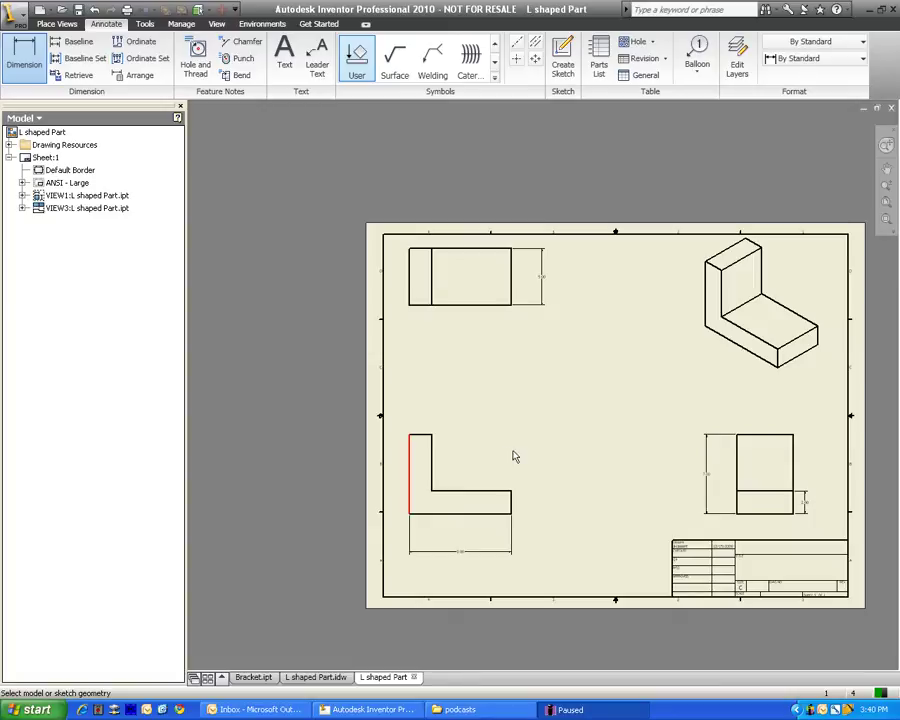
- Dimension the top view's narrow left strip with a 2.00 width placed below it
{"action": "key", "text": "Escape"}
{"action": "scroll", "coordinate": [404, 314], "scroll_direction": "up", "scroll_amount": 2}
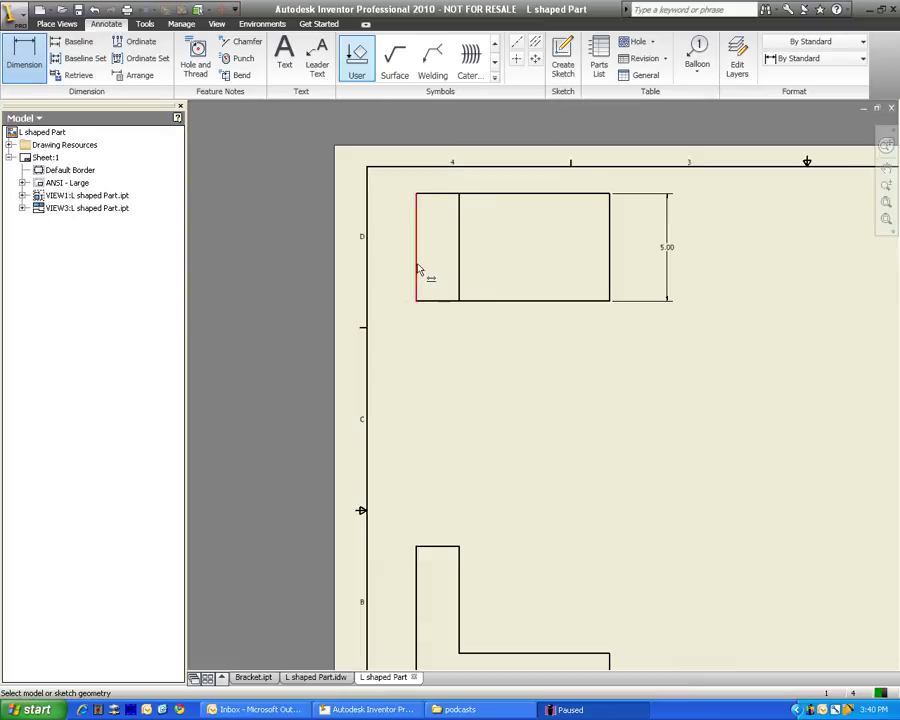
{"action": "left_click", "coordinate": [420, 270]}
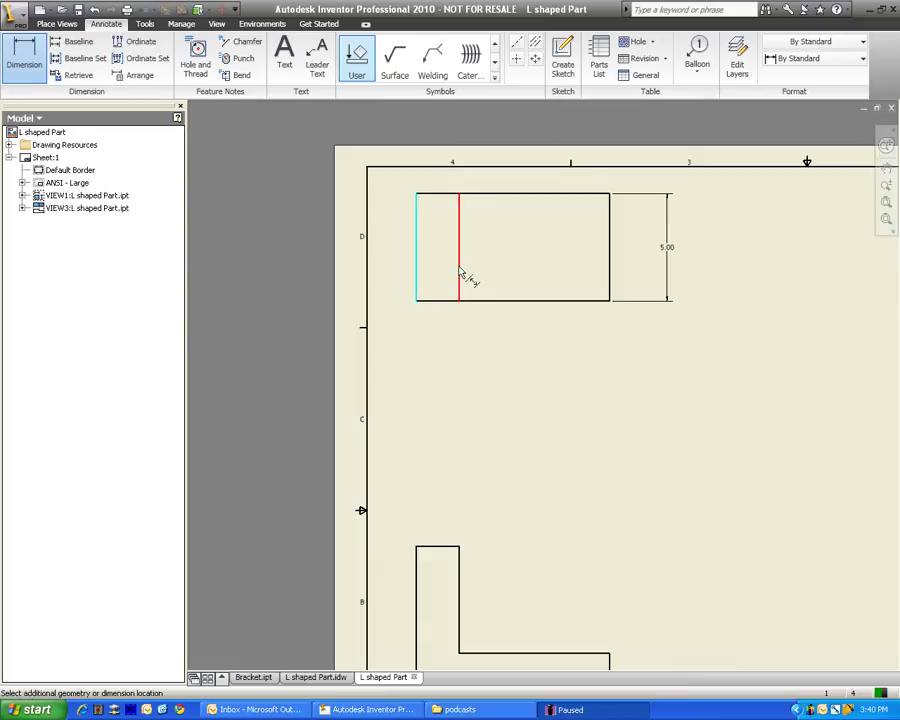
{"action": "left_click", "coordinate": [459, 278]}
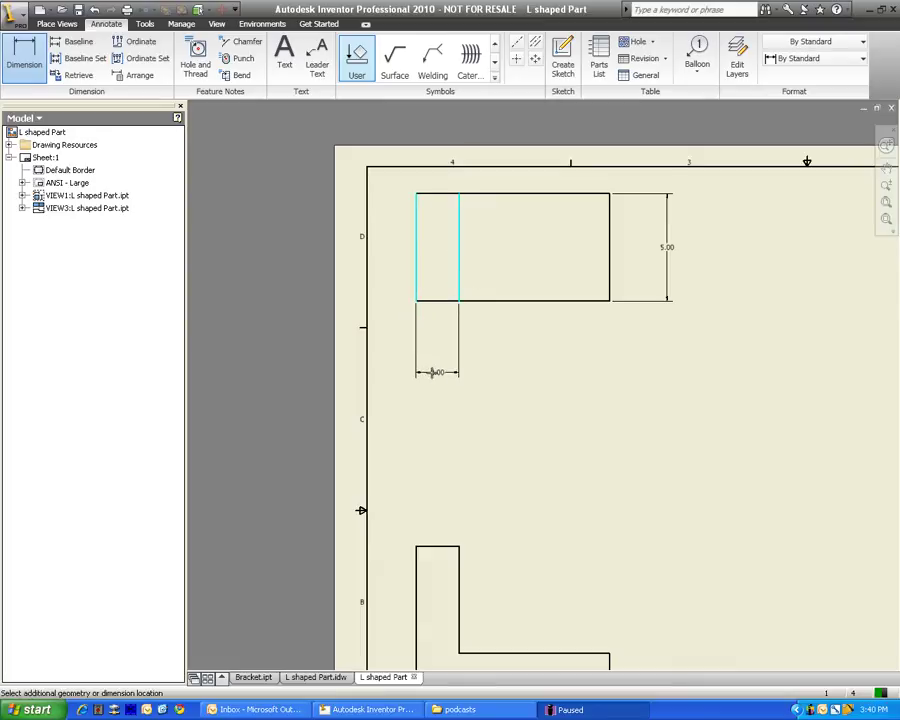
{"action": "left_click", "coordinate": [440, 372]}
{"action": "scroll", "coordinate": [634, 414], "scroll_direction": "down", "scroll_amount": 2}
{"action": "key", "text": "F2"}
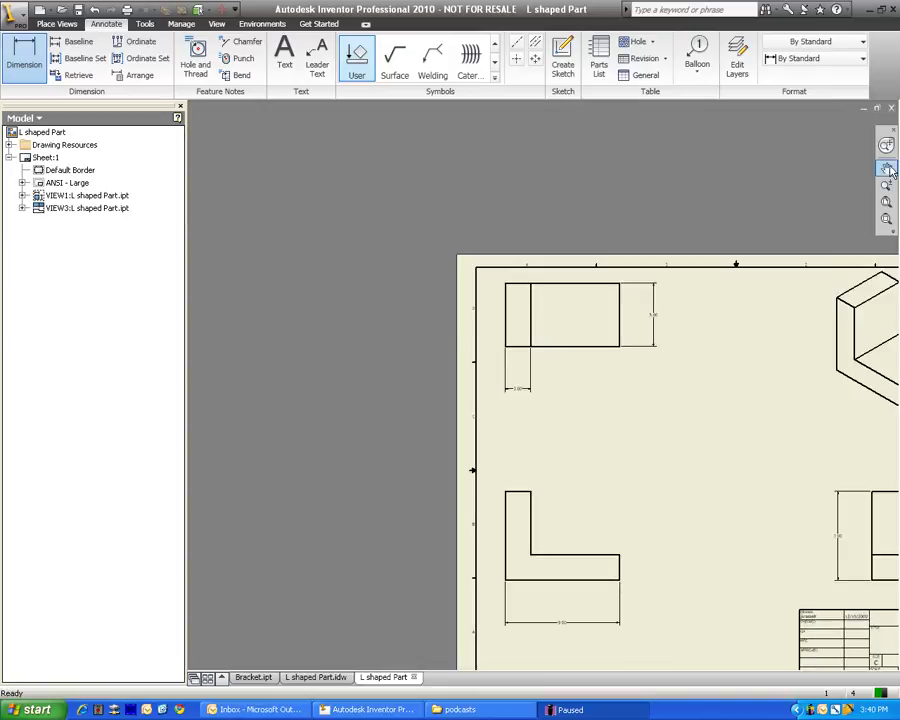